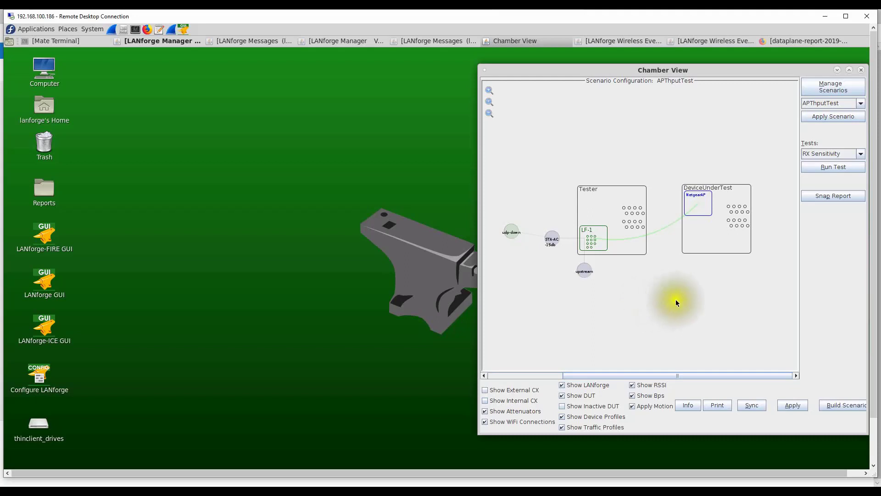
Open the RX Sensitivity test for the APThputTest scenario and move its settings window over the Chamber View
click(856, 154)
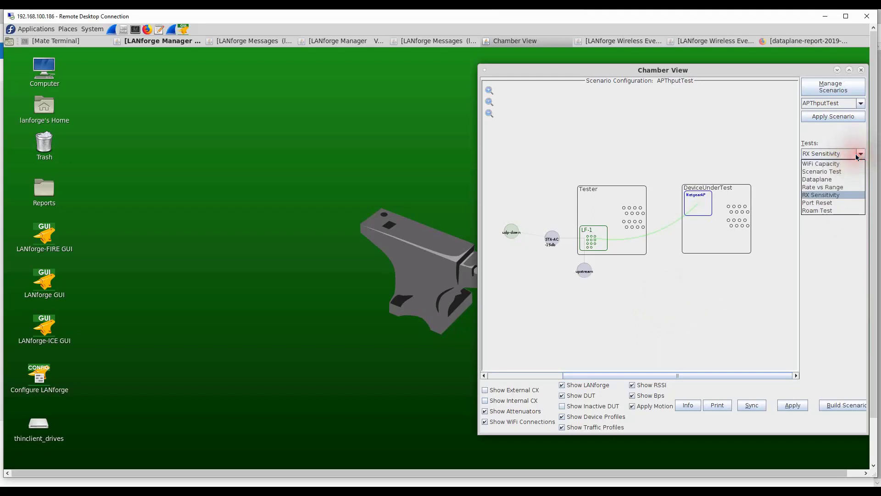
click(833, 194)
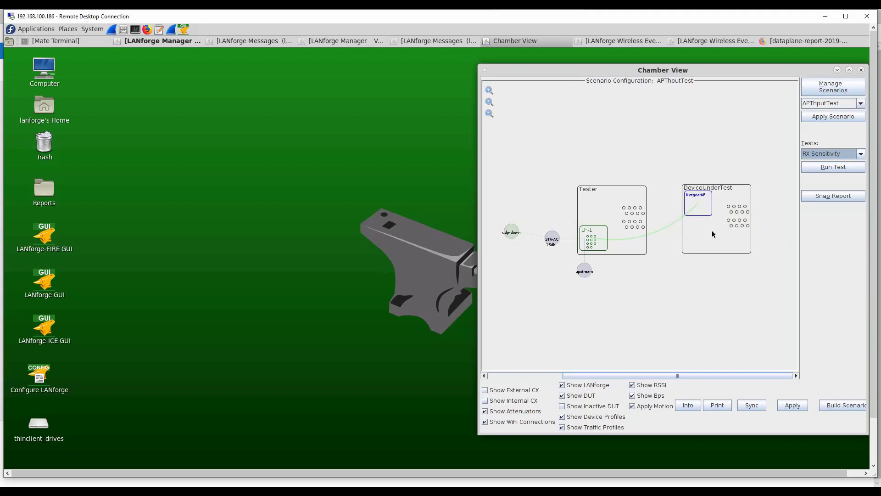
click(832, 168)
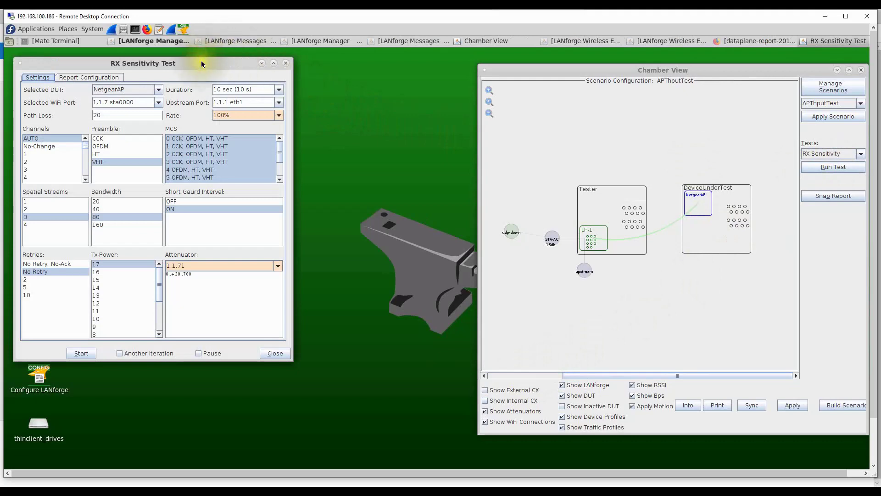
drag(201, 64, 638, 85)
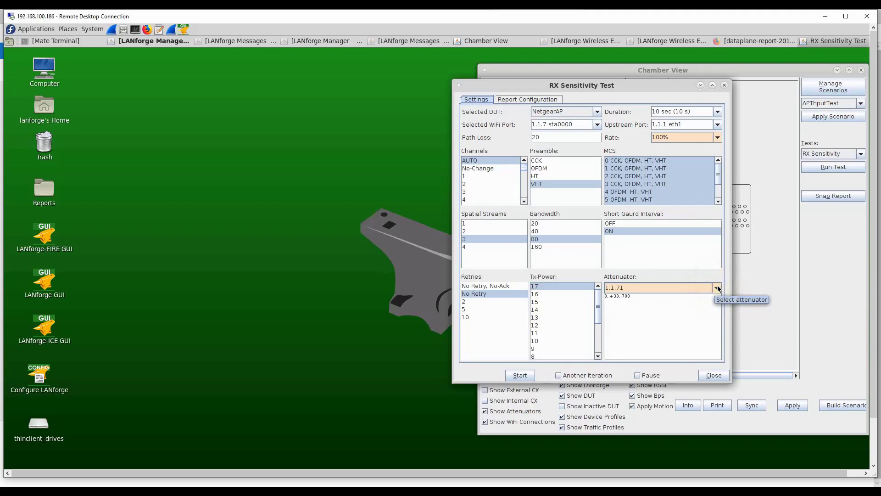
Select the VHT preamble and look through the list of MCS rates
click(538, 184)
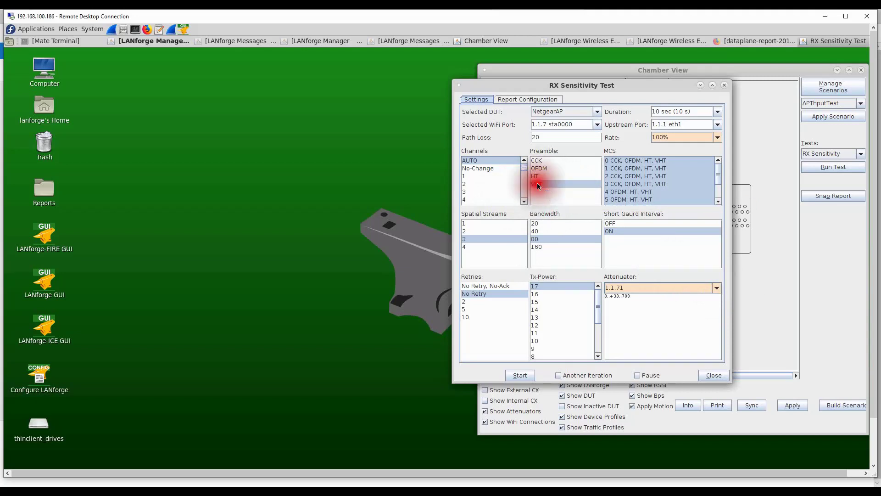
click(718, 163)
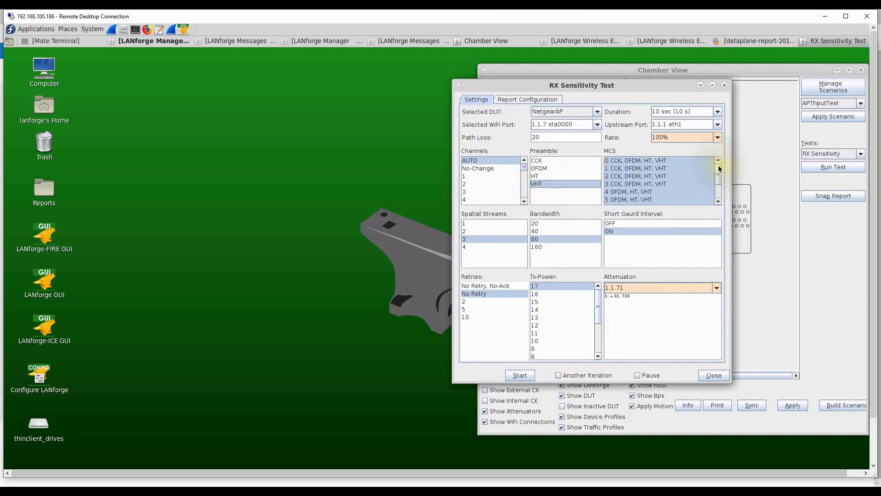
drag(719, 168, 718, 180)
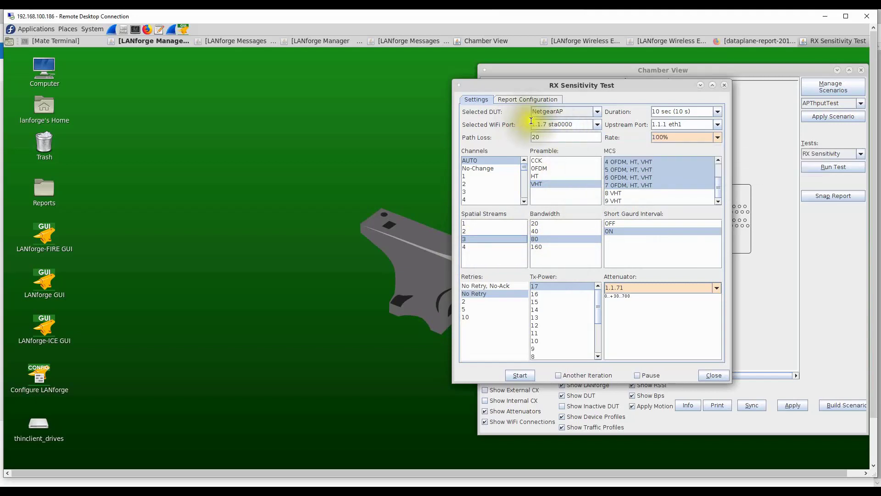
Choose NetgearAP as the device under test and set the test duration to 5 sec
click(598, 112)
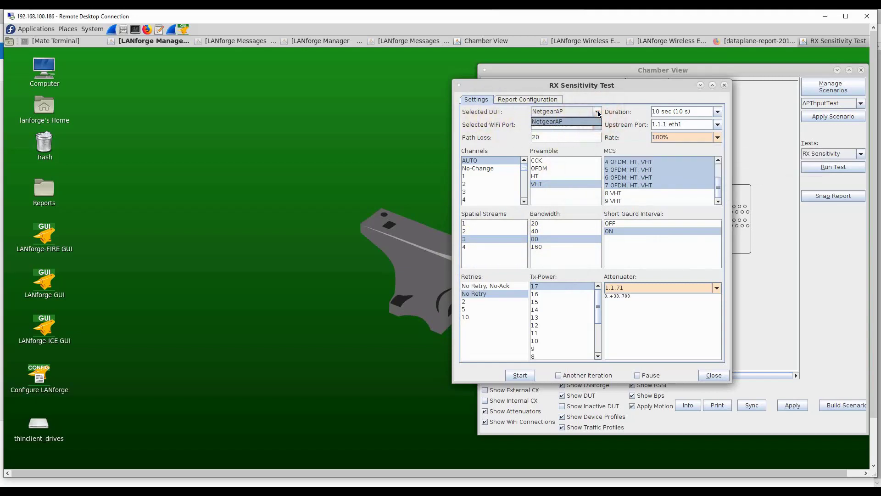
click(559, 121)
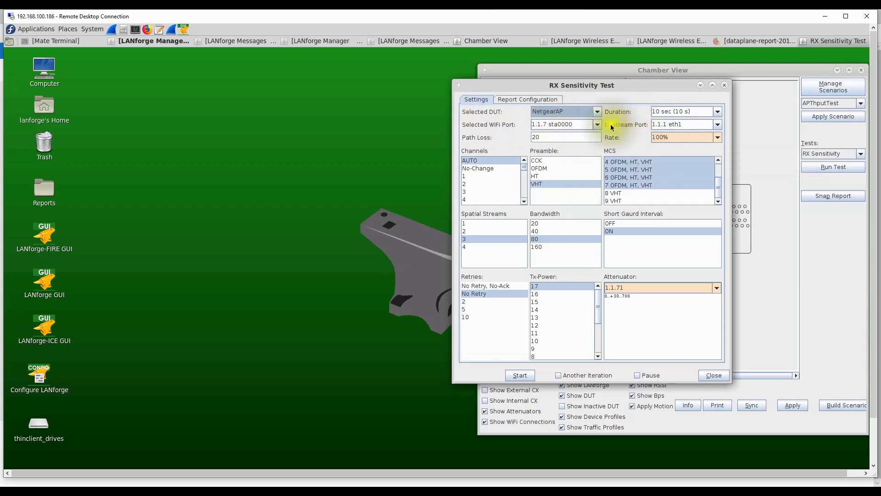
click(718, 112)
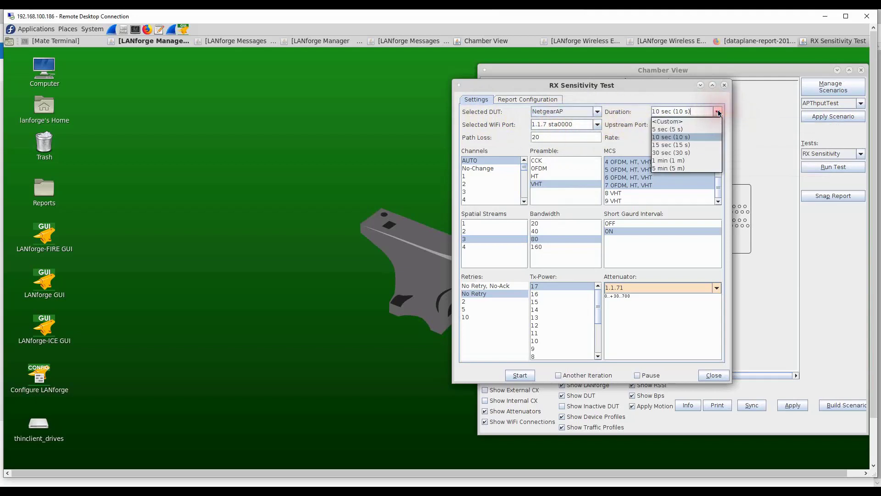
click(686, 132)
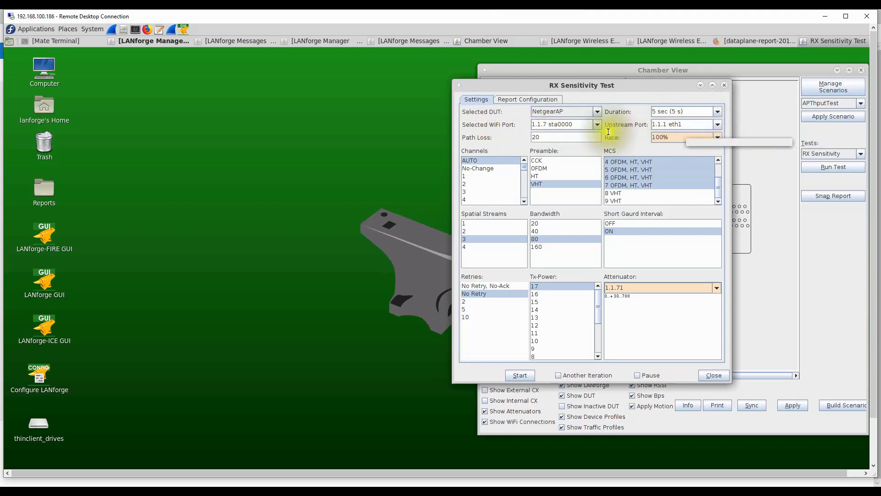
Check the path loss setting and choose 100% as the traffic rate
click(564, 137)
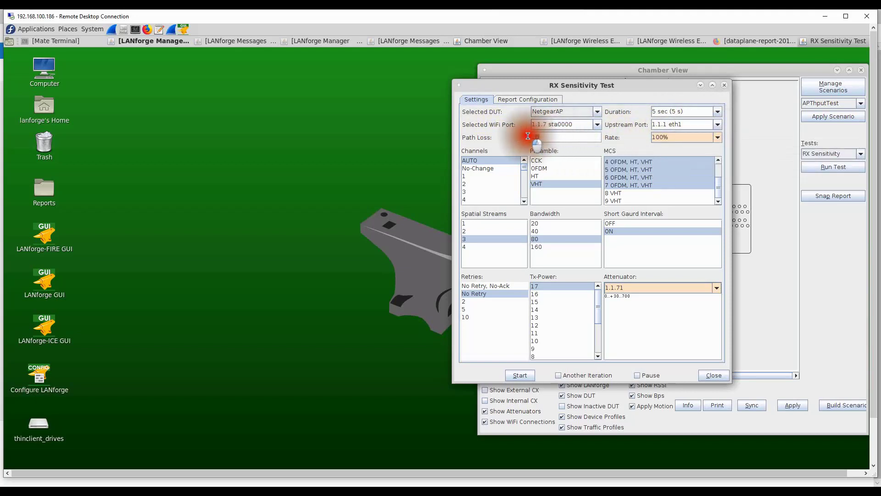
double_click(568, 137)
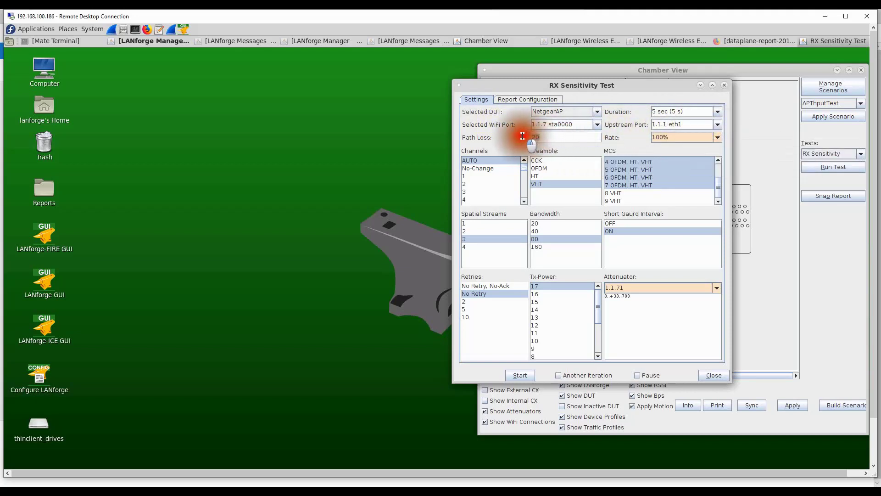
click(556, 137)
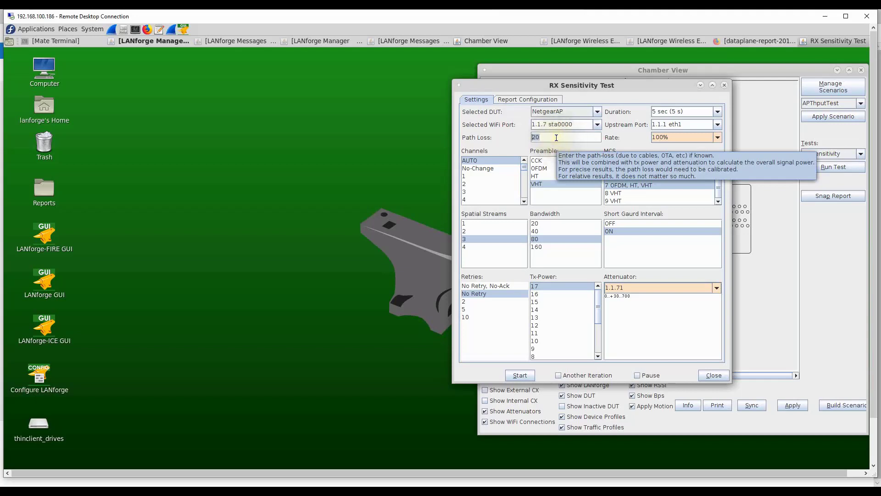
click(556, 137)
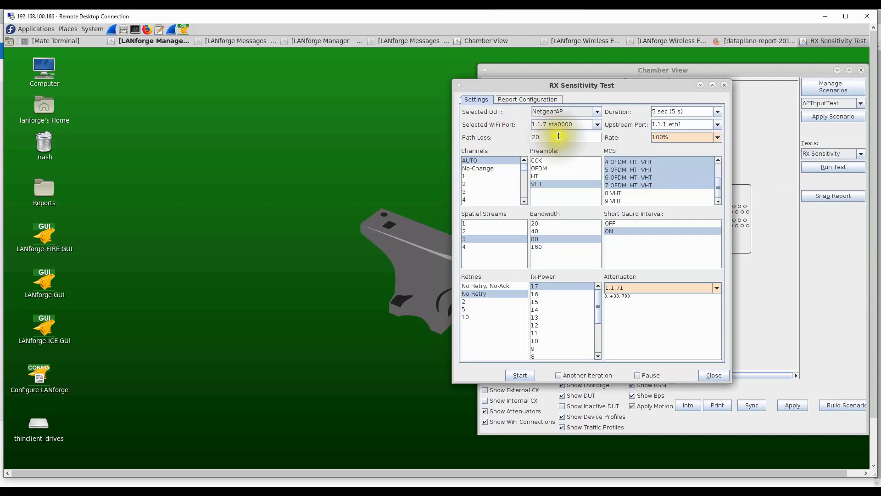
double_click(550, 137)
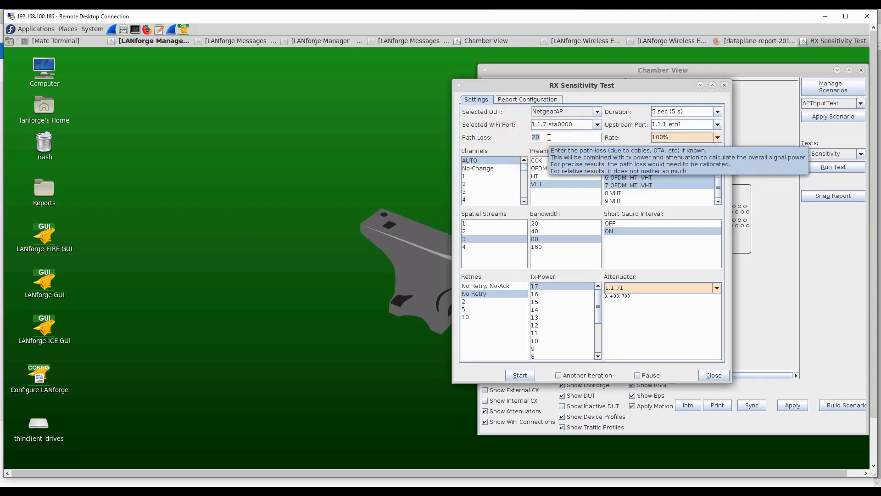
click(549, 138)
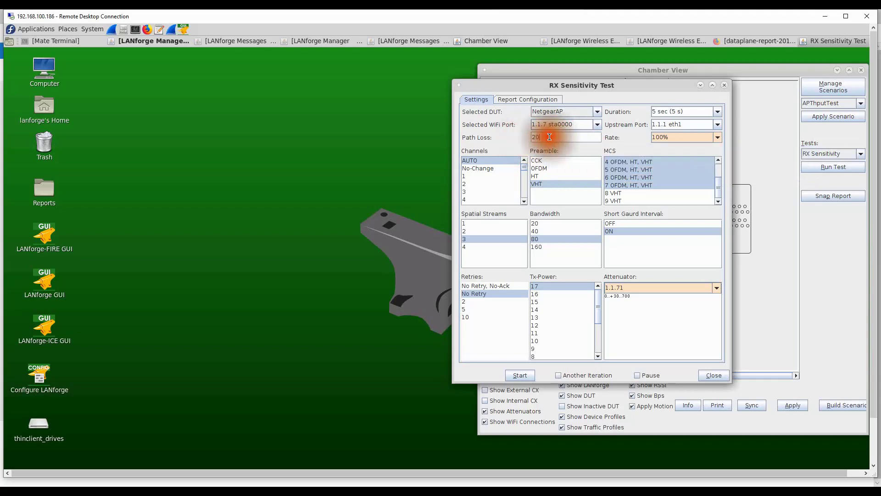
click(717, 138)
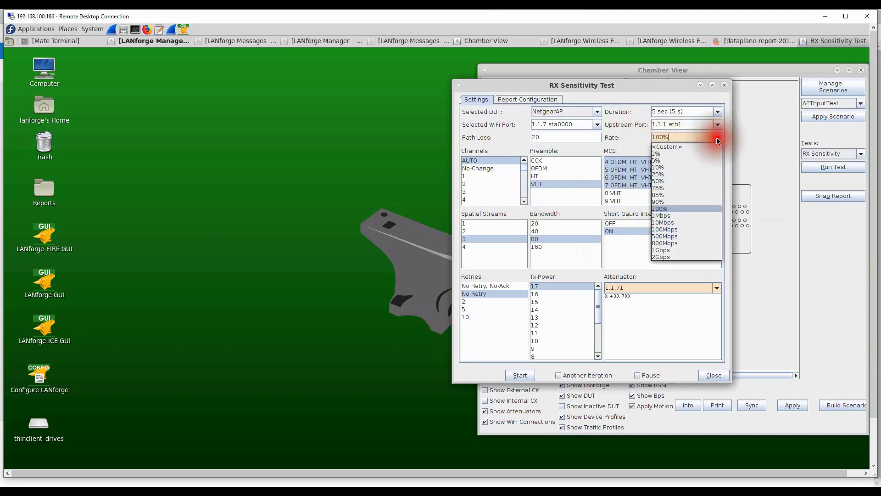
click(662, 209)
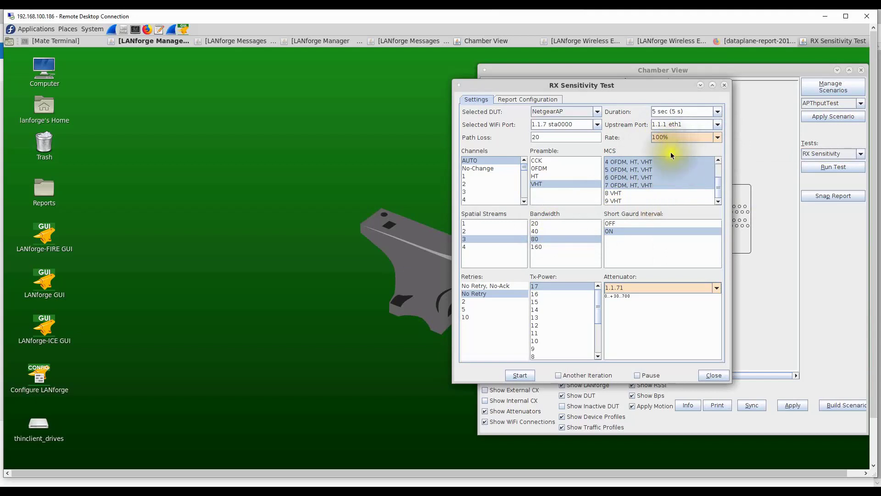
Select attenuator 1.1.71 and set its attenuation range to 200..+30..900
mouse_move(654, 306)
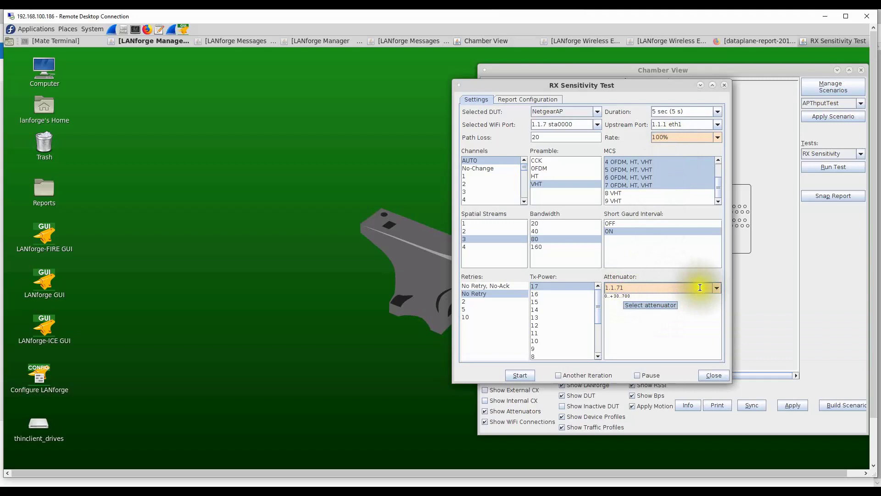
click(717, 289)
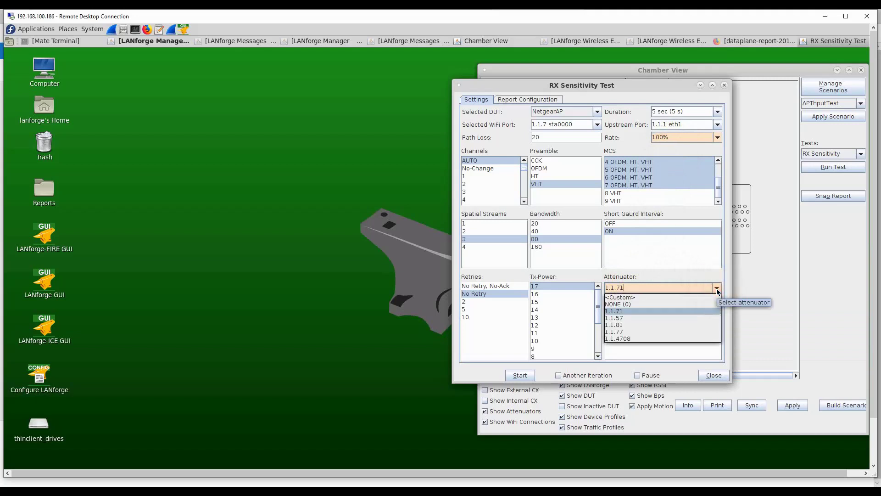
click(621, 311)
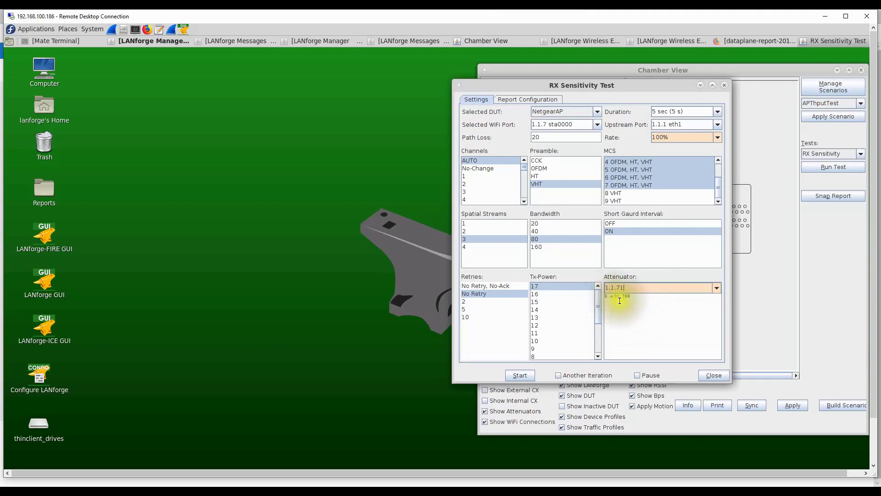
click(609, 296)
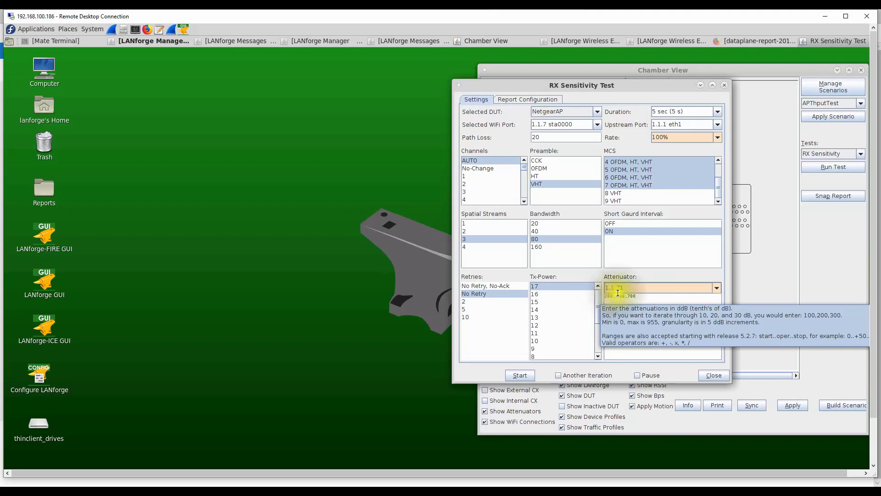
click(634, 296)
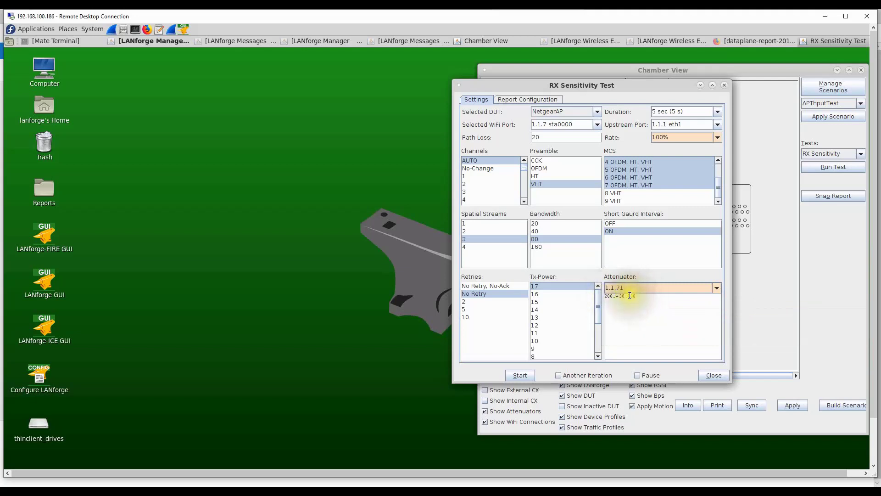
click(661, 295)
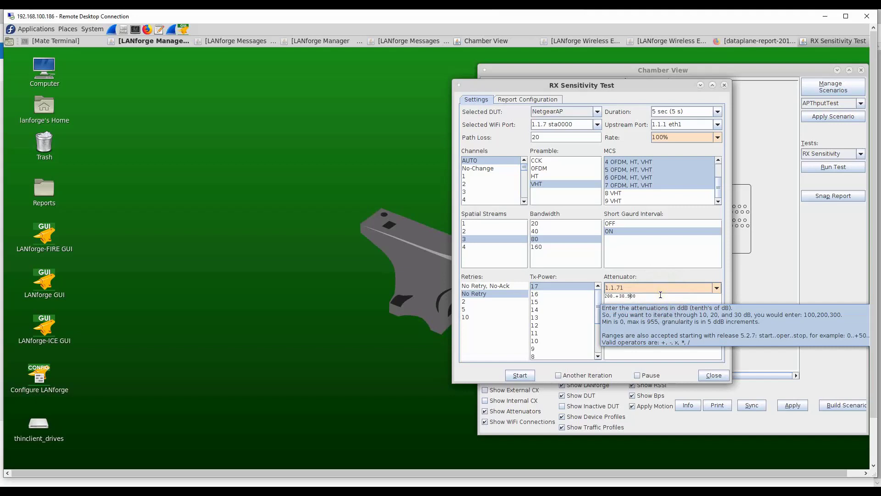
click(649, 292)
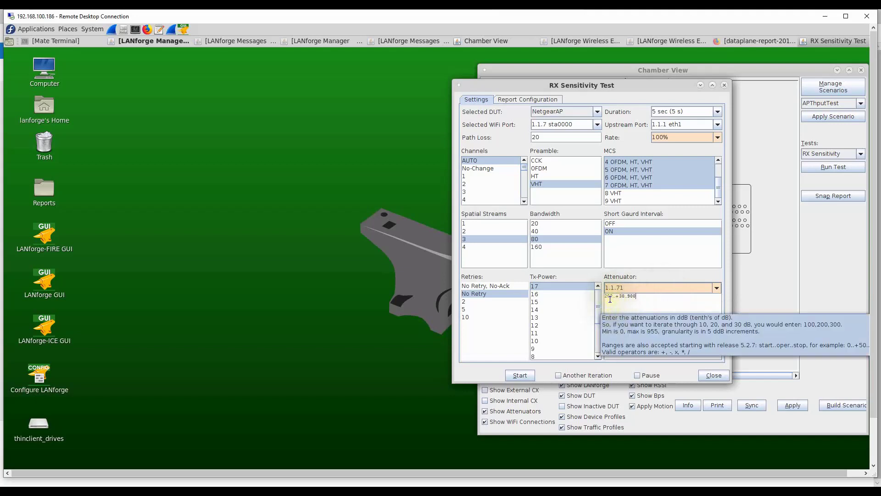
click(642, 298)
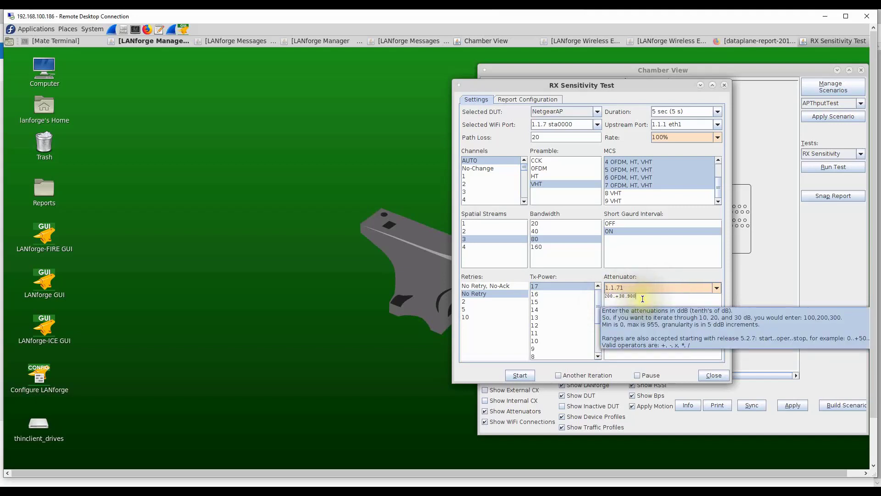
Start the RX sensitivity test and arrange the windows to show an enlarged report beside the Chamber View, with the settings window minimized
click(524, 376)
click(610, 90)
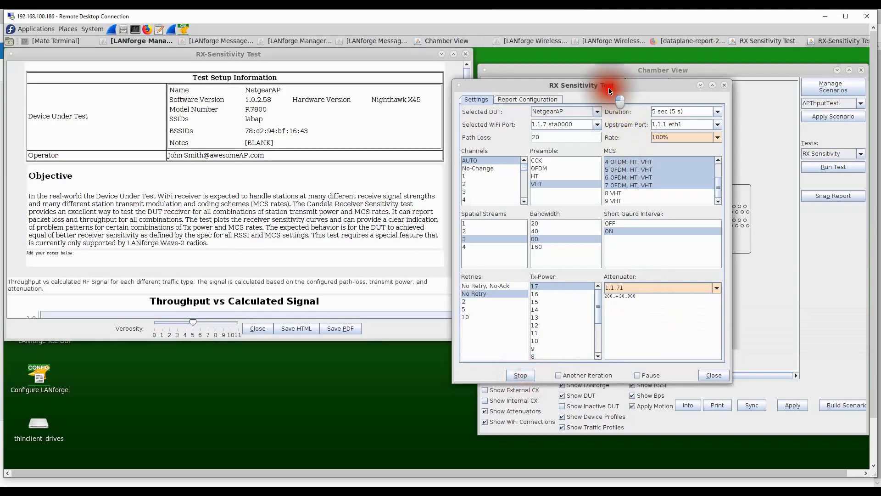
drag(609, 89, 703, 90)
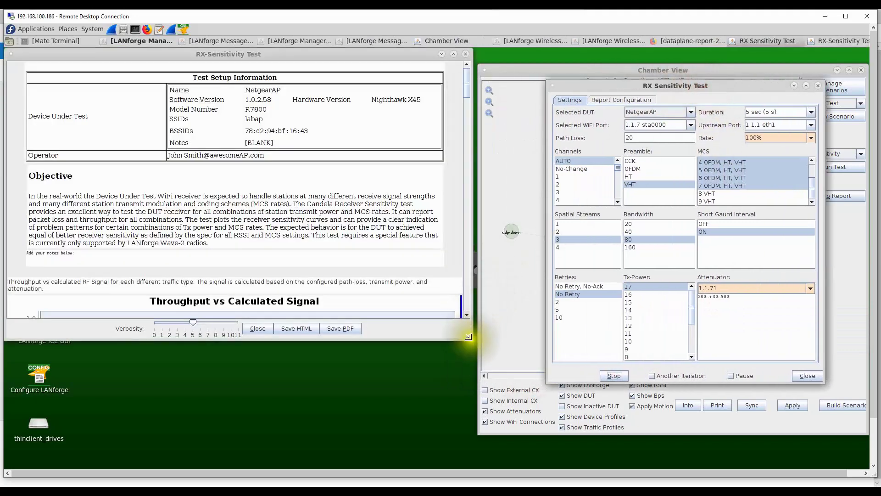
drag(468, 337, 466, 420)
scroll(393, 315, down, 5)
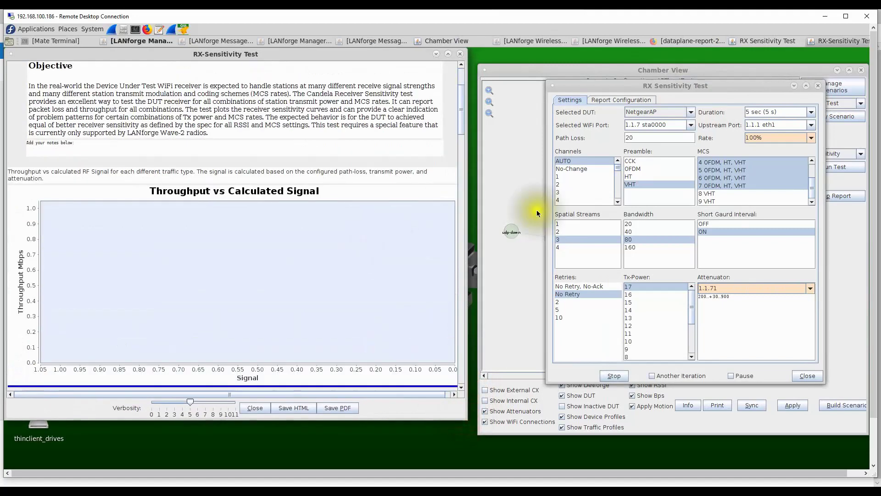
click(792, 86)
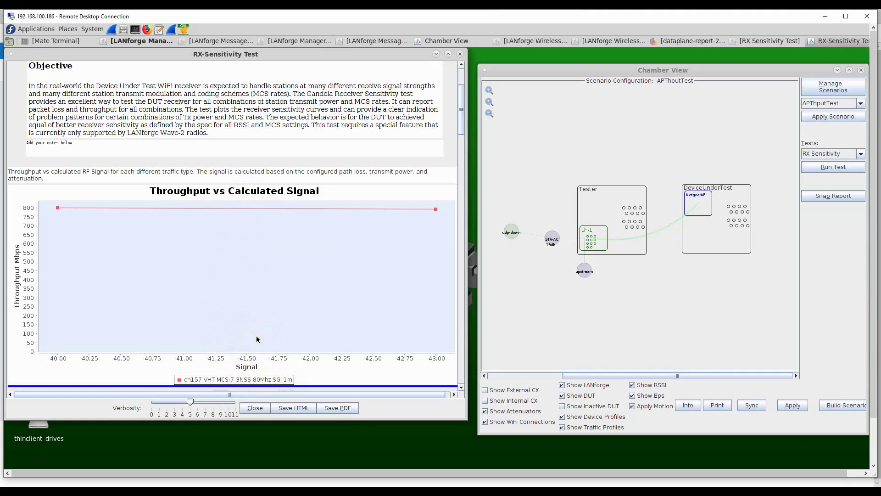
Examine the live report's graphs for throughput versus calculated signal and LANforge RSSI, realtime throughput, and TX completion
scroll(257, 338, down, 5)
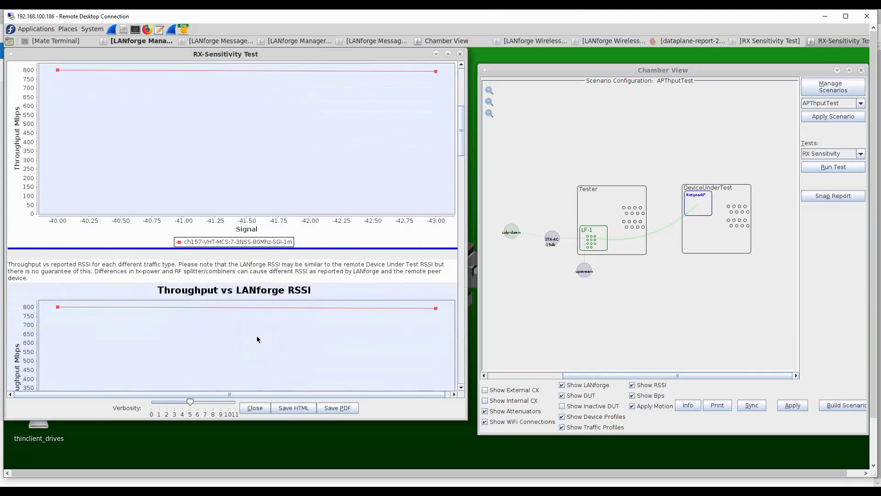
scroll(257, 339, up, 4)
scroll(257, 339, down, 10)
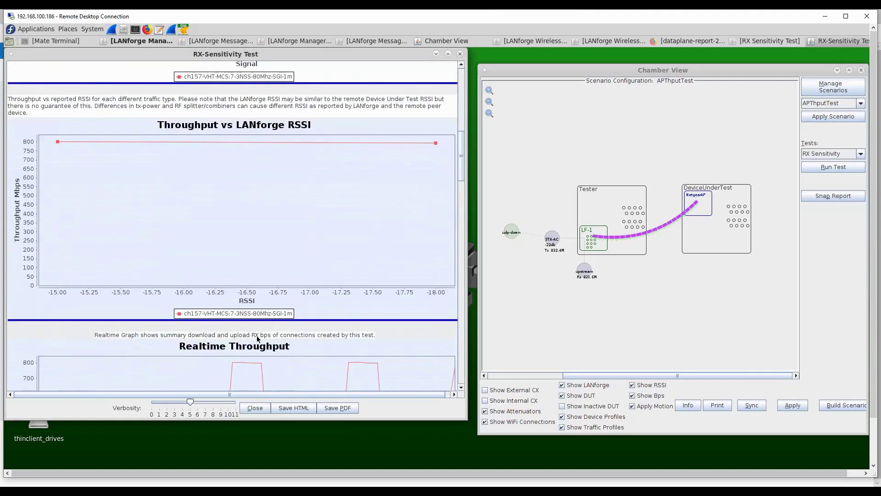
scroll(257, 338, down, 5)
scroll(257, 339, down, 7)
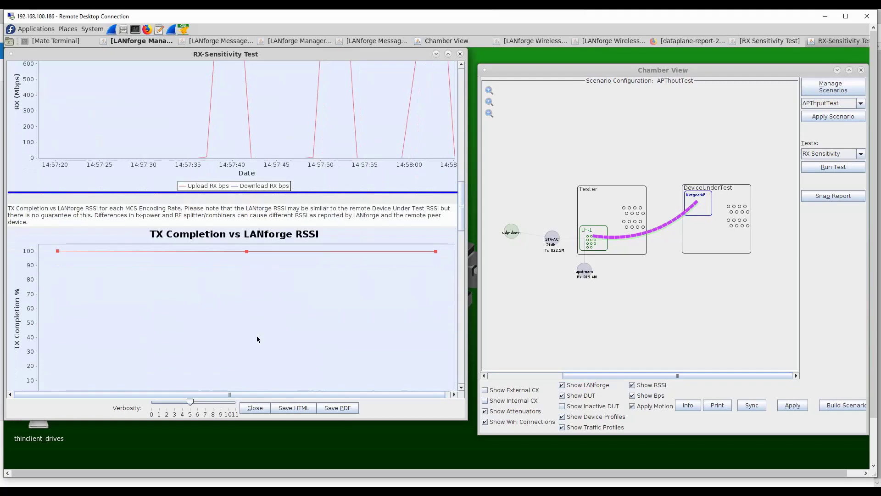
scroll(257, 339, down, 1)
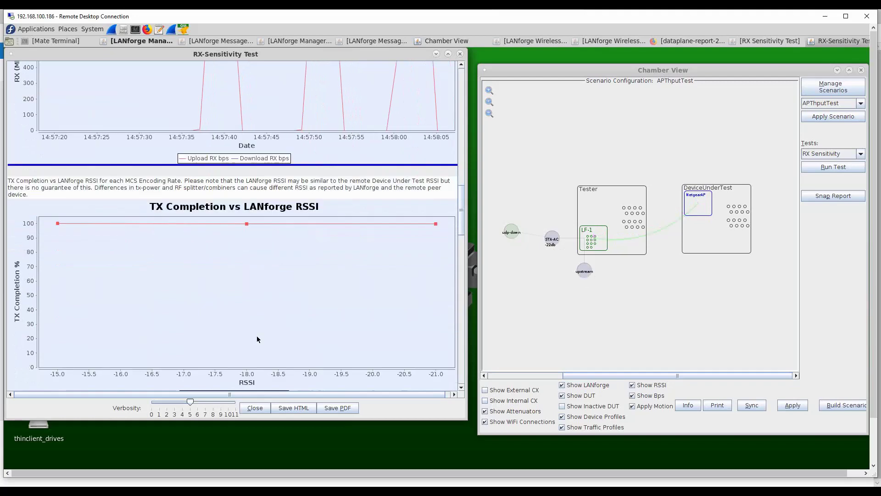
Examine the live report's TX completion graphs and results table, then the throughput versus calculated signal curves for the MCS rates
scroll(180, 251, down, 5)
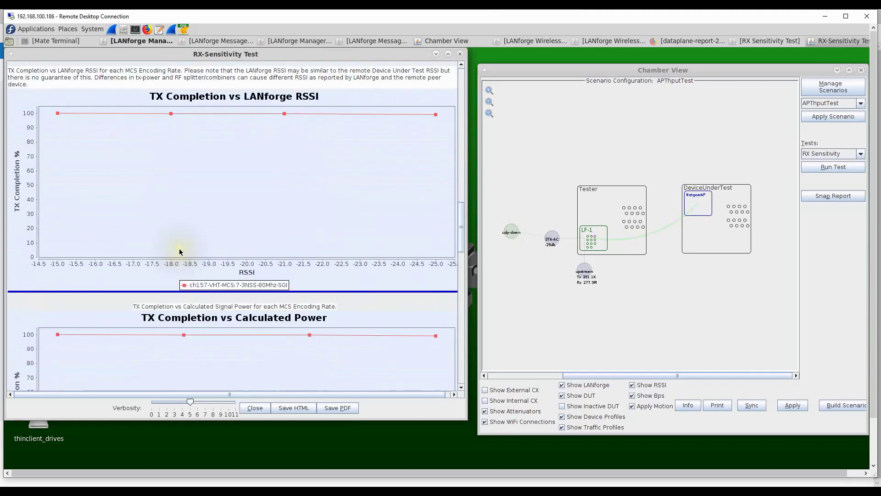
scroll(179, 251, down, 9)
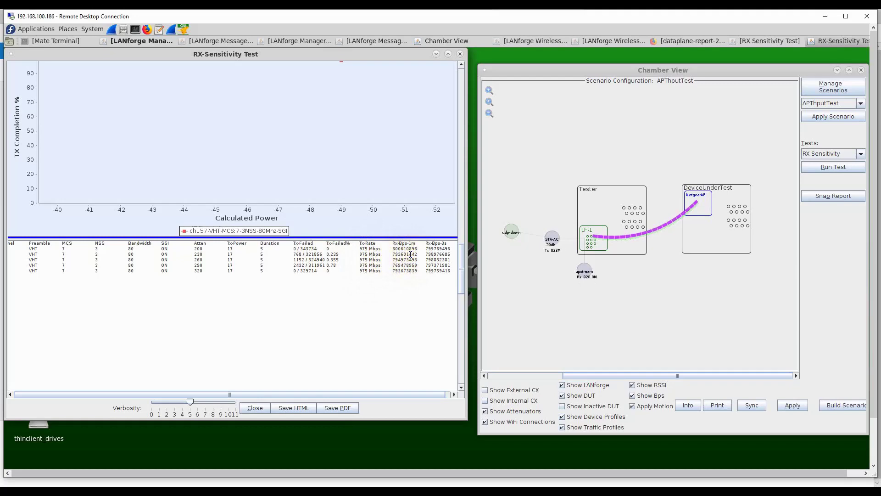
click(462, 283)
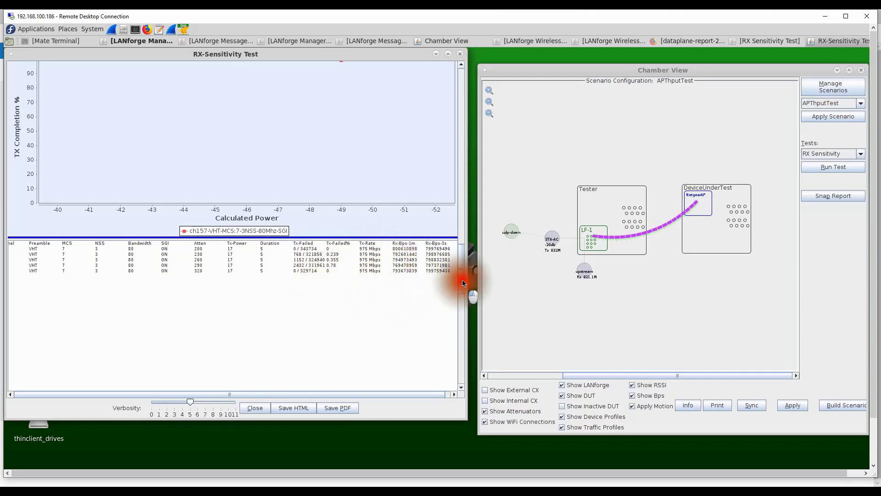
drag(462, 282, 461, 112)
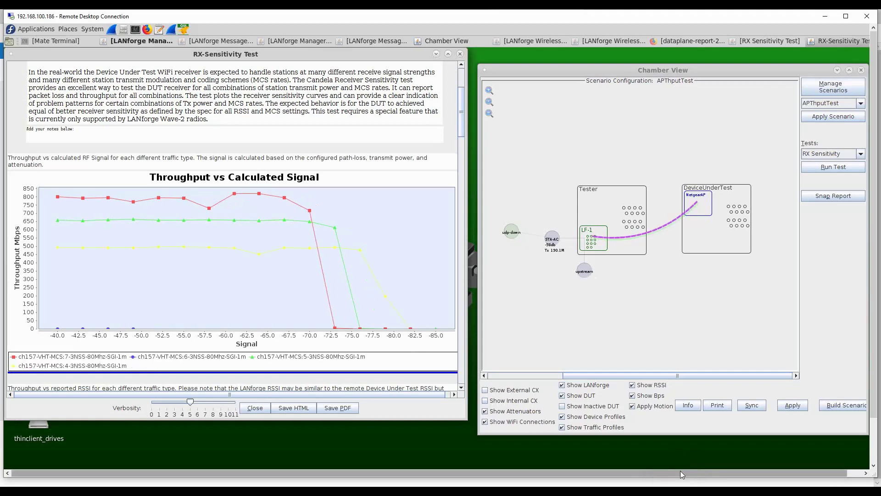
click(865, 435)
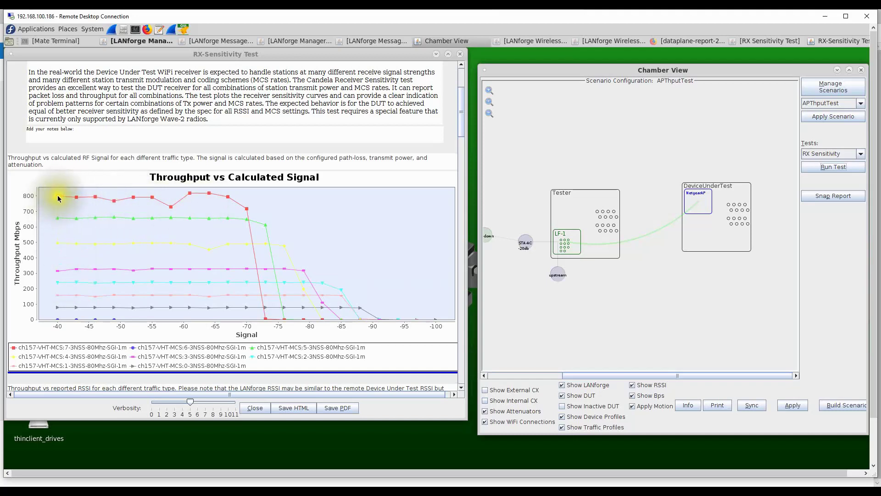
mouse_move(59, 197)
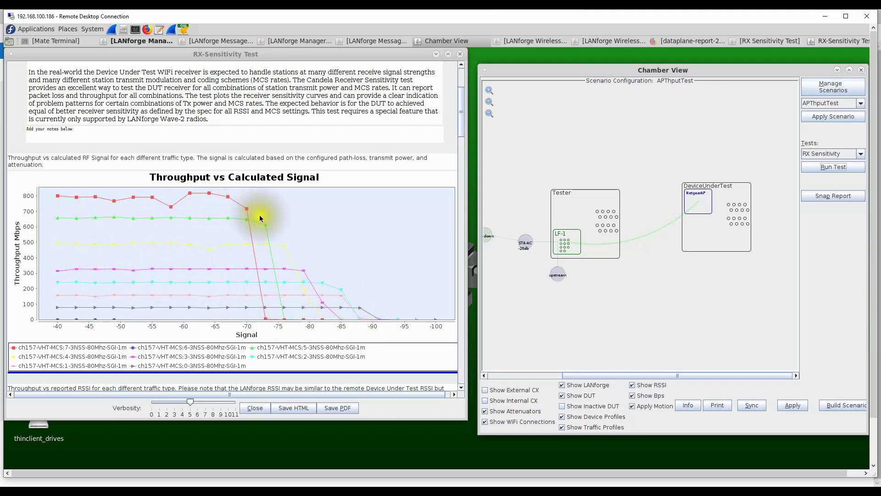
Save the RX sensitivity report as a PDF in /home/lanforge/html-reports
scroll(313, 257, down, 2)
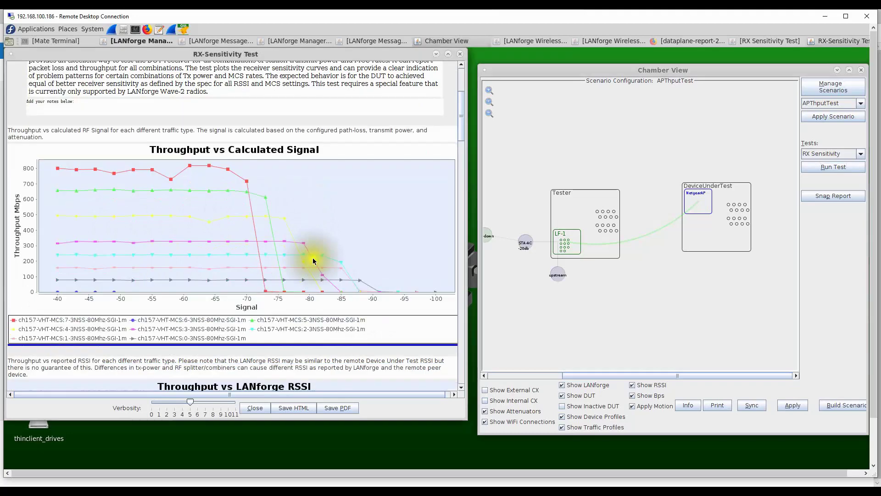
click(338, 408)
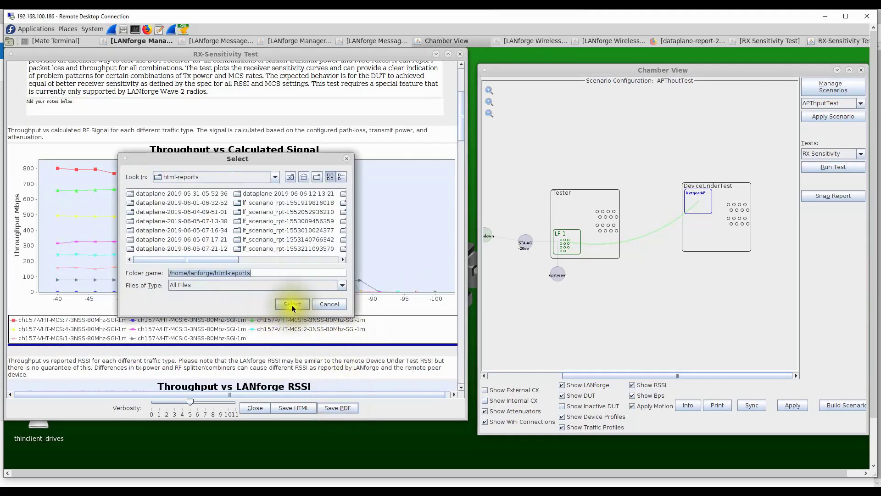
click(292, 304)
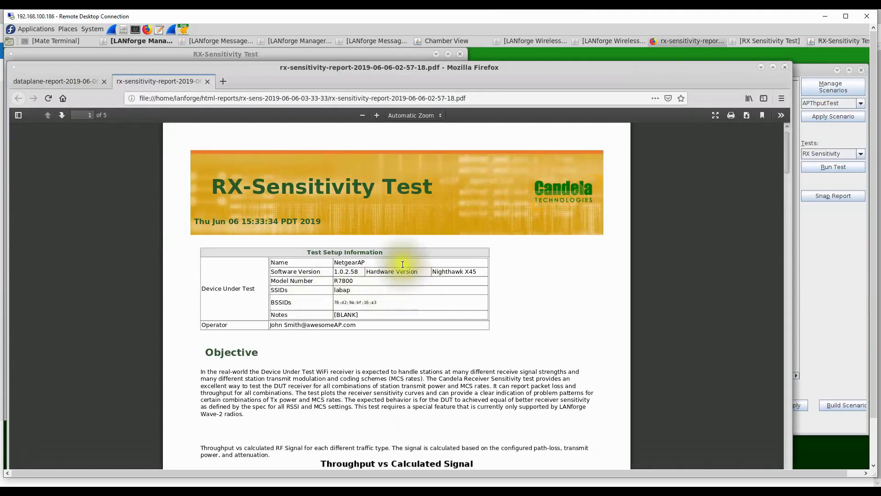
Review the PDF report's test setup information, objective, throughput graphs, TX completion graphs and per-attenuation results table
scroll(390, 252, down, 3)
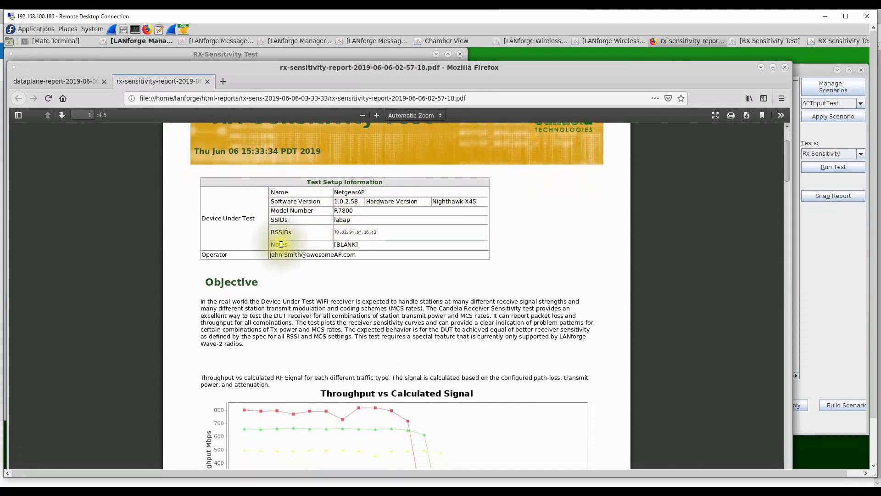
scroll(280, 244, down, 4)
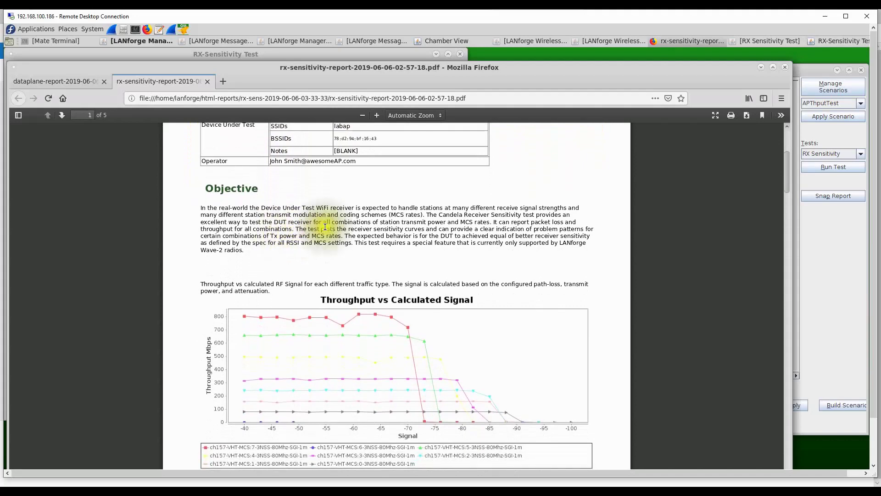
scroll(285, 288, down, 1)
scroll(285, 290, down, 4)
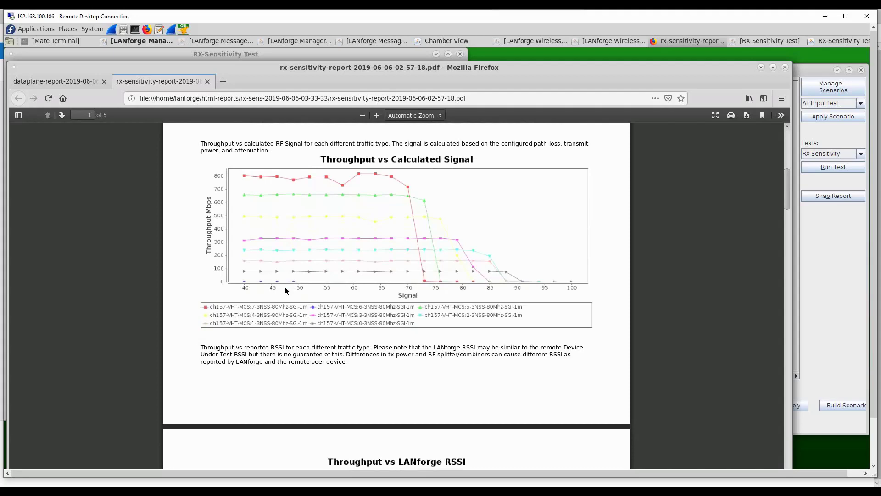
click(286, 290)
scroll(286, 291, down, 11)
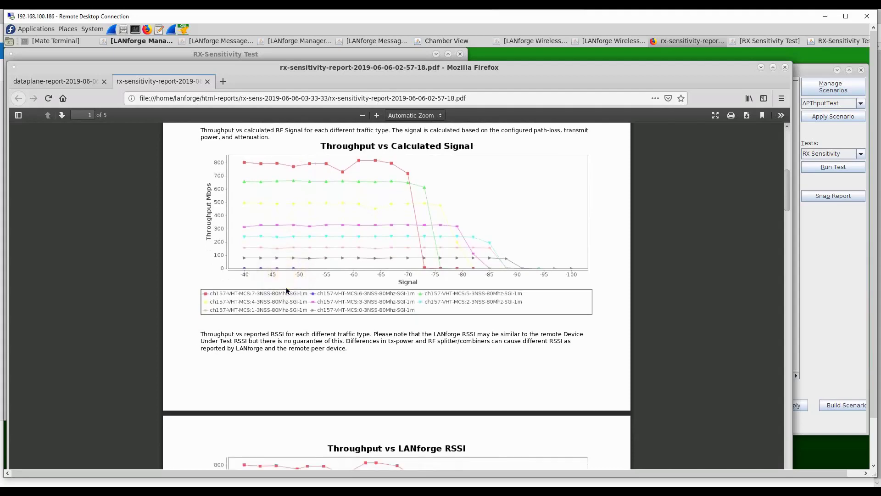
scroll(286, 290, down, 14)
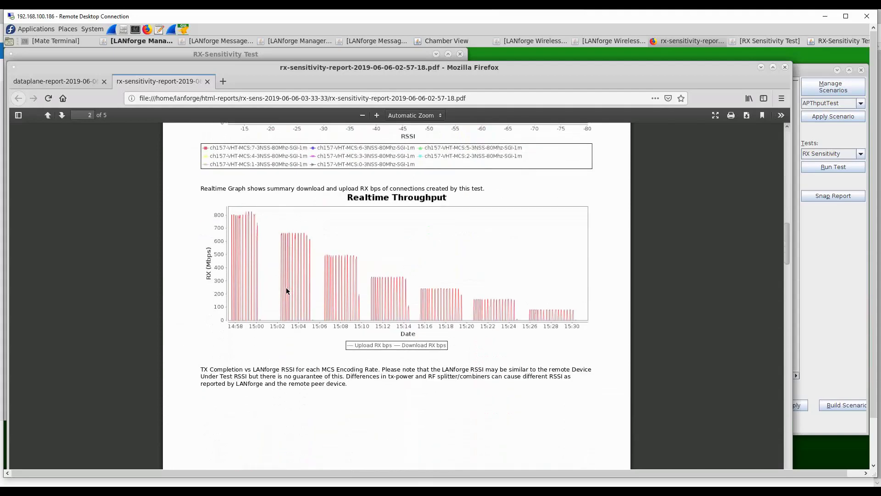
scroll(286, 291, down, 18)
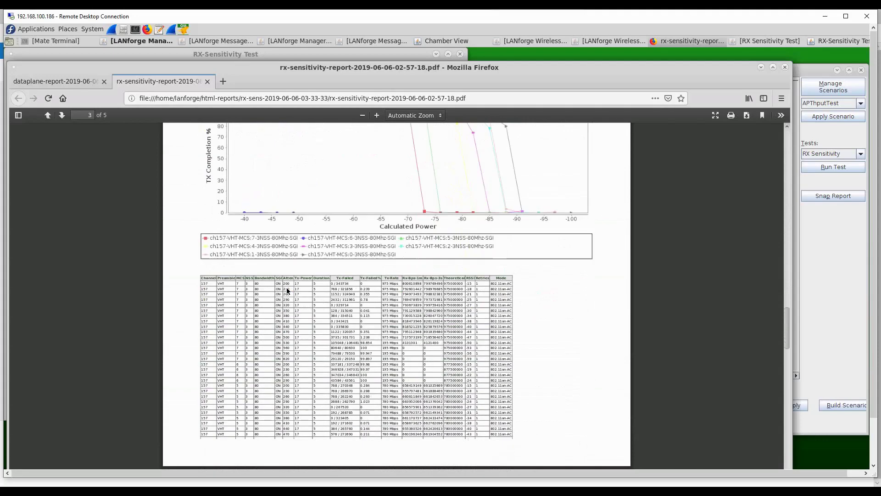
scroll(287, 291, down, 1)
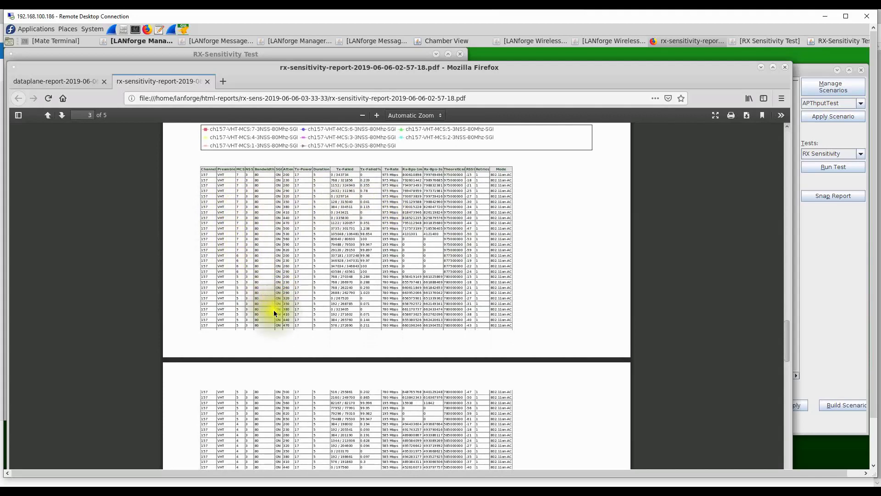
Recheck the PDF's TX completion graphs against calculated power and LANforge RSSI and its throughput graphs, and minimize the report window
scroll(302, 315, up, 5)
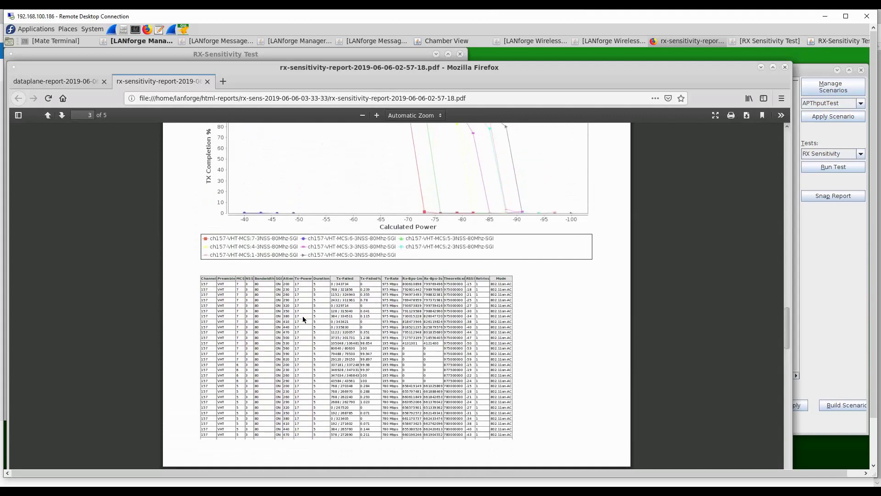
scroll(303, 319, up, 7)
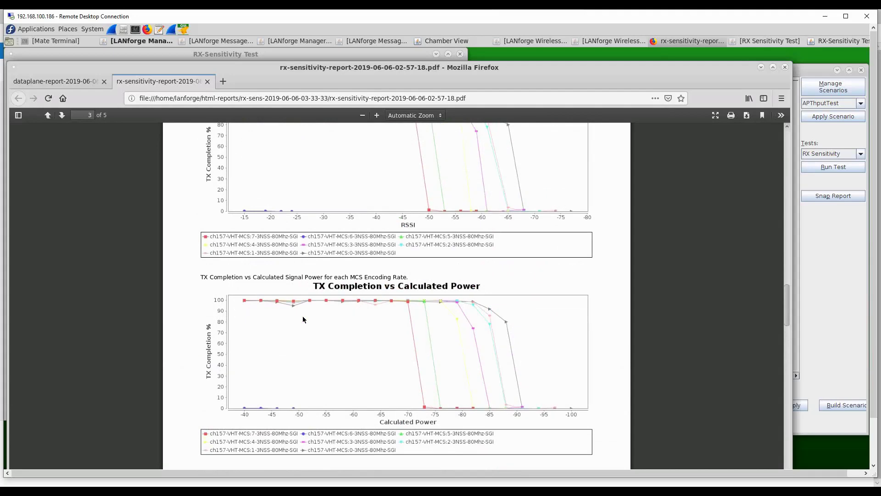
scroll(313, 323, up, 6)
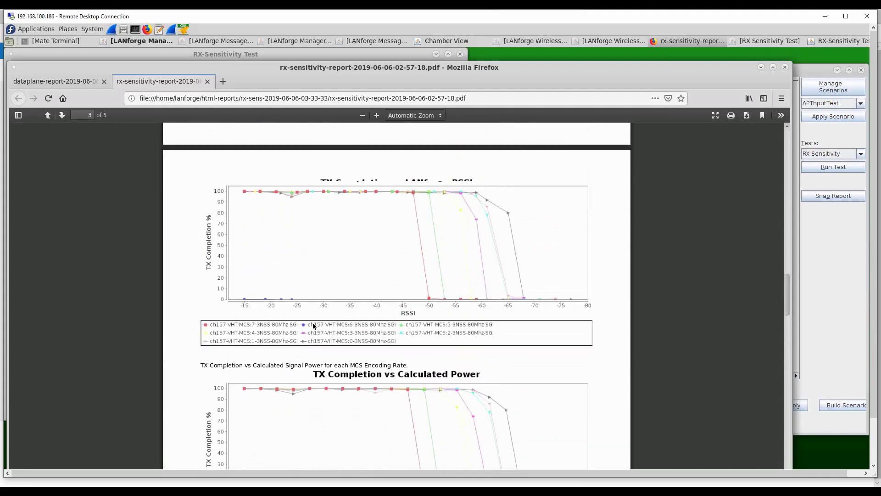
scroll(312, 323, up, 20)
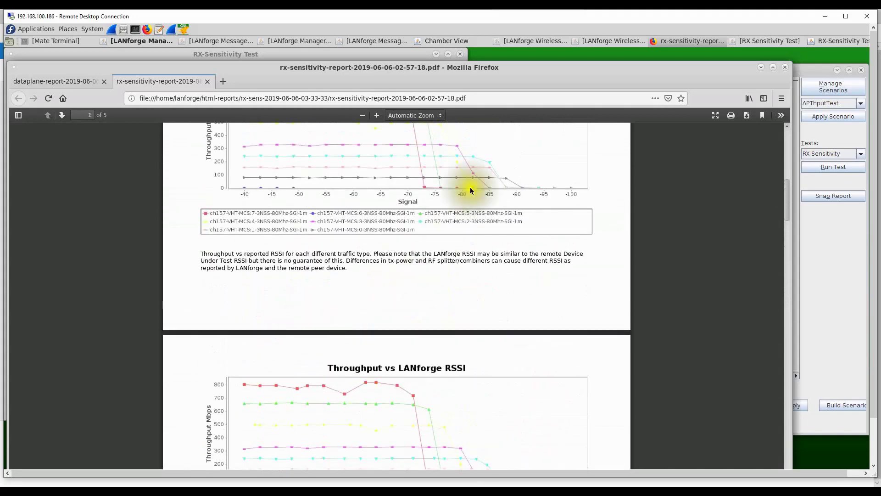
click(759, 68)
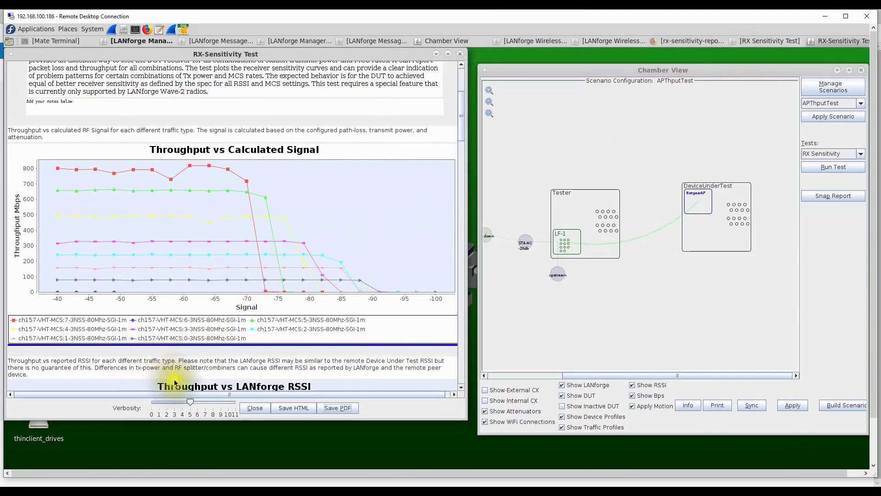